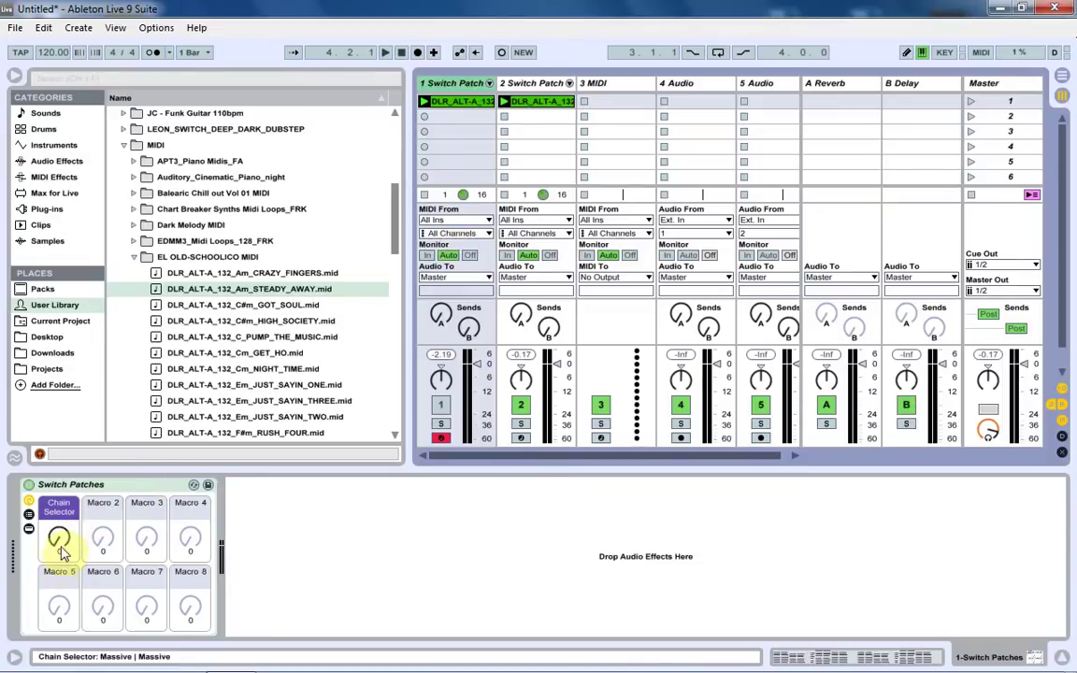
# Step: Play the first Switch Patches track's clip while sweeping its Chain Selector macro to hear the morph between patches
pyautogui.moveTo(58, 540); pyautogui.dragTo(58, 483)
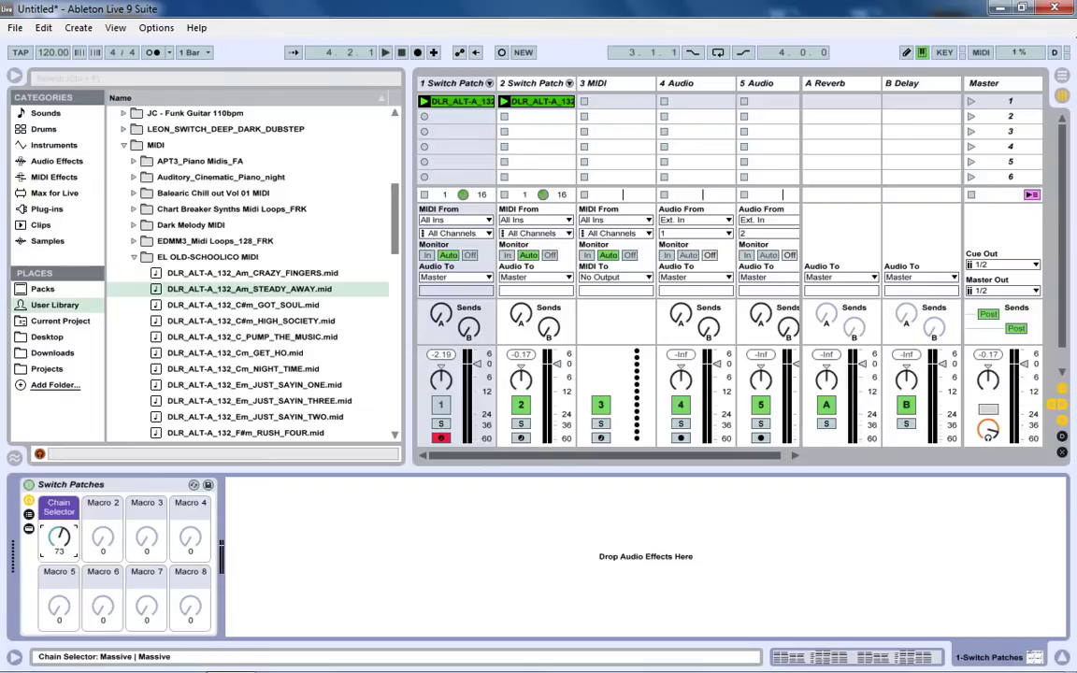
pyautogui.moveTo(58, 543); pyautogui.dragTo(58, 512)
pyautogui.click(437, 406)
pyautogui.press('space')
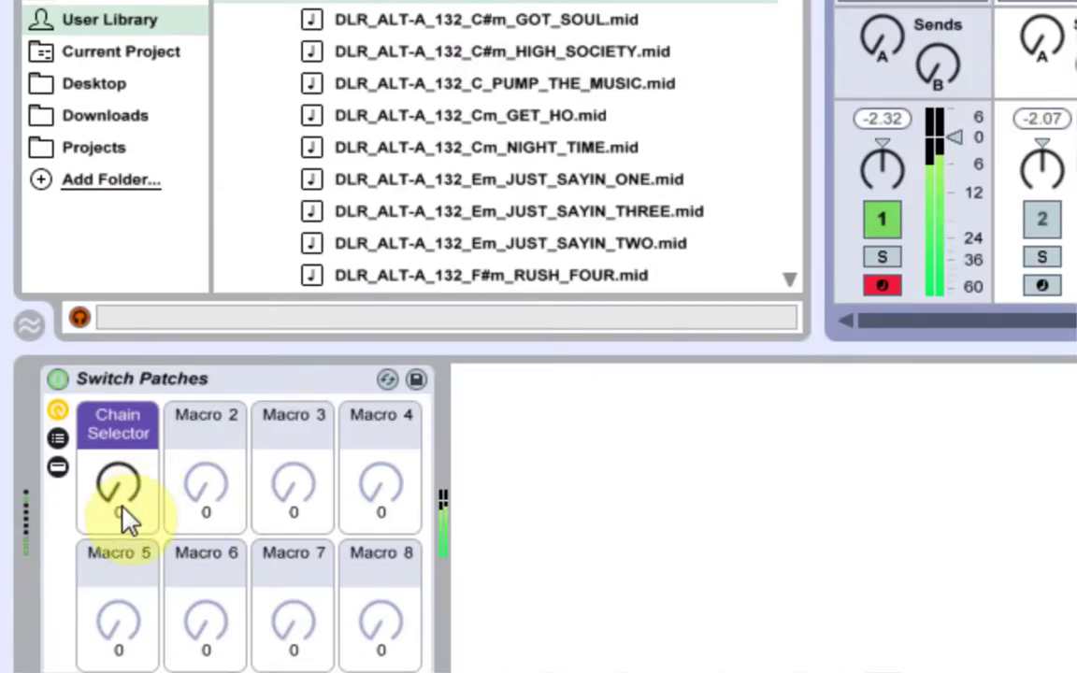
pyautogui.moveTo(59, 541); pyautogui.dragTo(59, 539)
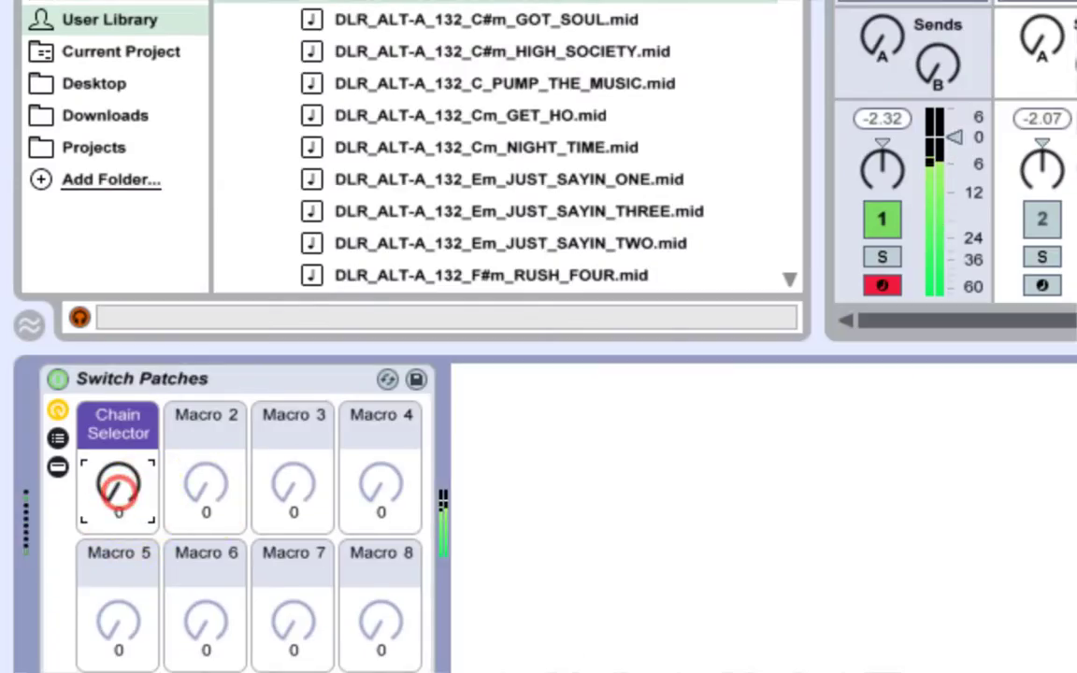
pyautogui.moveTo(117, 486)
pyautogui.mouseDown()
pyautogui.moveTo(117, 378)
pyautogui.moveTo(117, 496)
pyautogui.mouseUp()
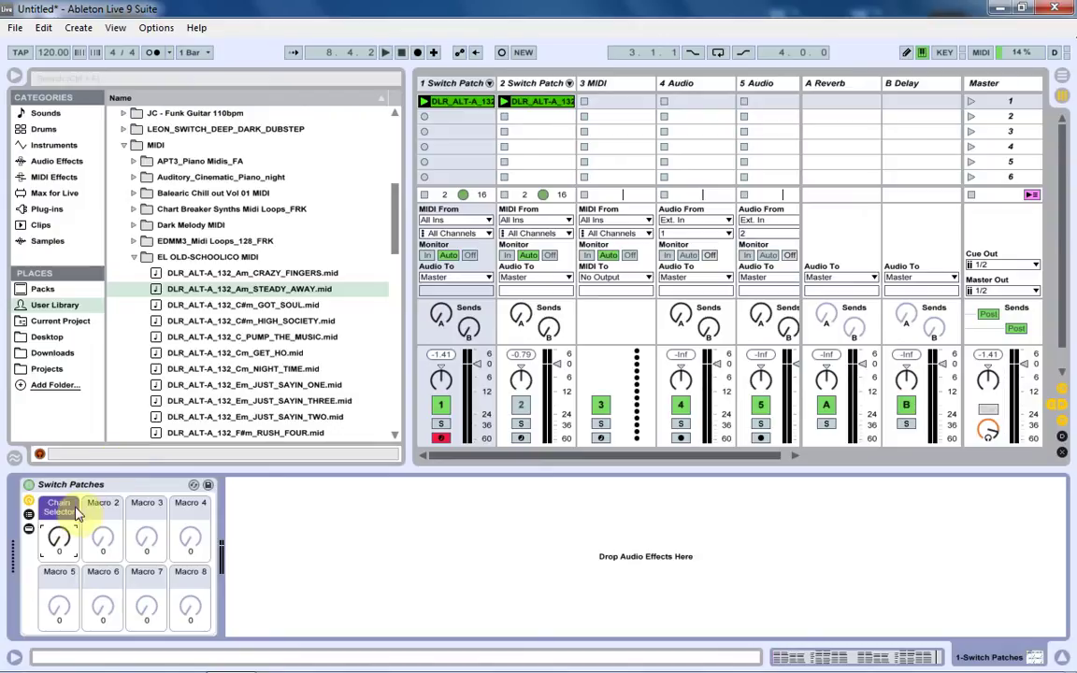
pyautogui.click(59, 536)
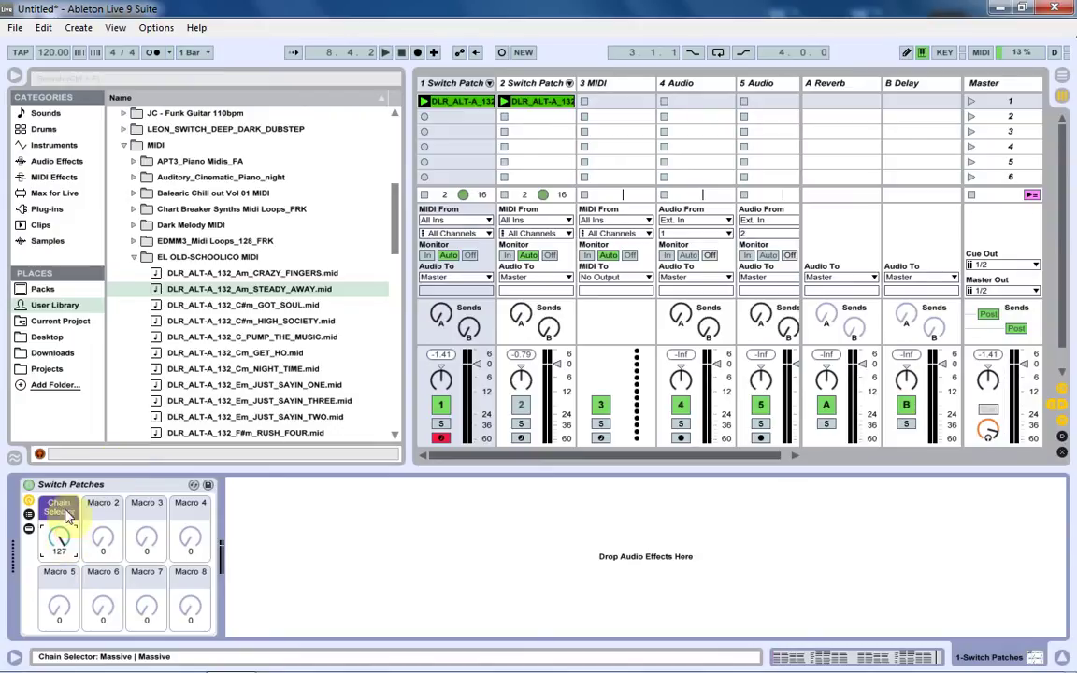
# Step: Activate track 2 in place of track 1 and play its clip while switching its Chain Selector macro between 0 and 1
pyautogui.click(525, 410)
pyautogui.click(440, 405)
pyautogui.click(531, 84)
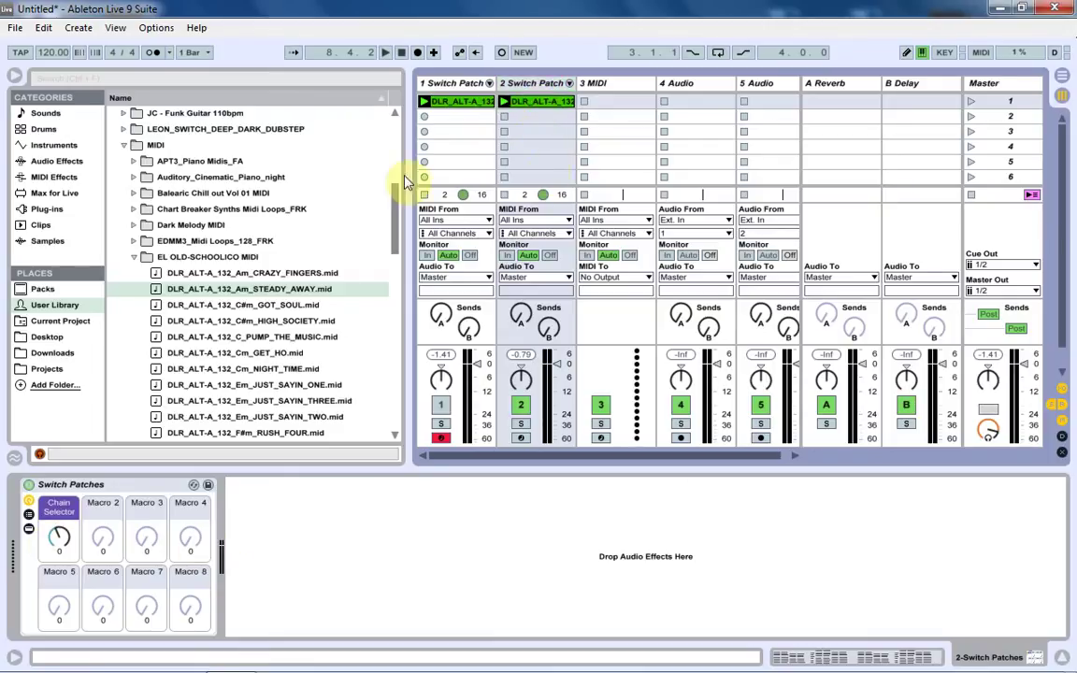
pyautogui.moveTo(59, 536); pyautogui.dragTo(59, 526)
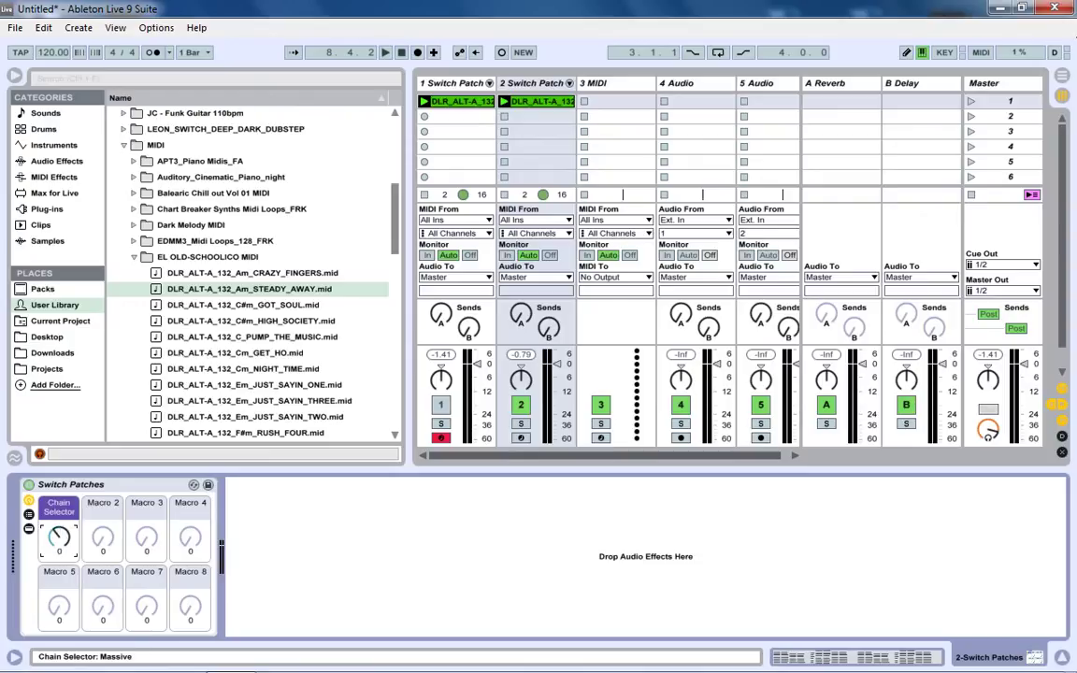
pyautogui.click(687, 221)
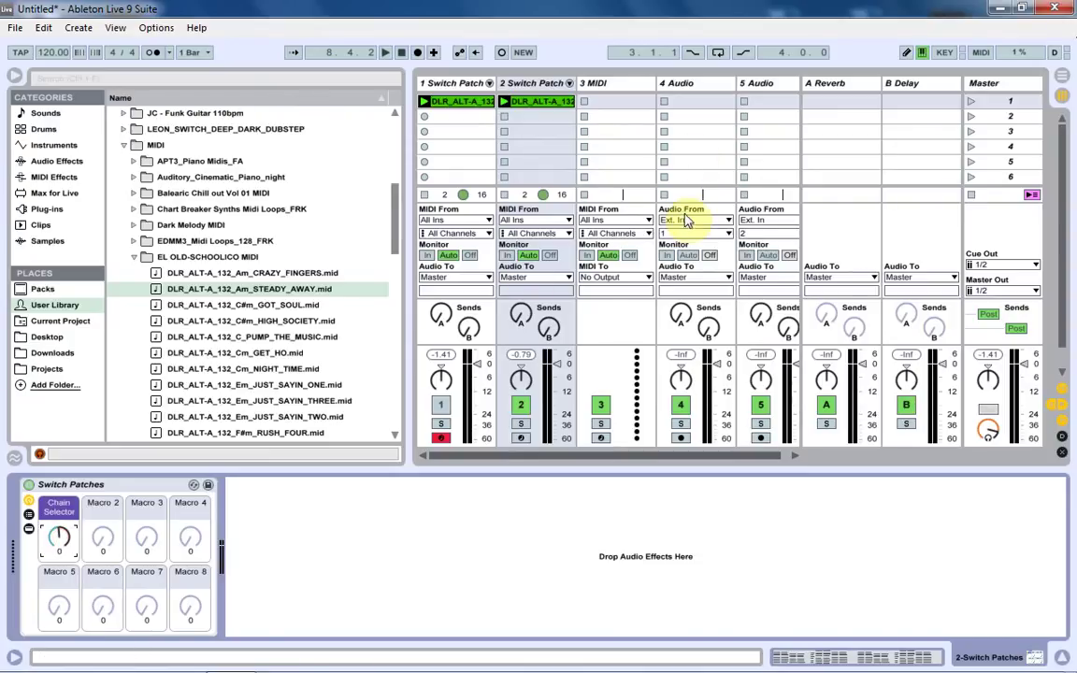
pyautogui.click(505, 101)
pyautogui.click(58, 537)
pyautogui.moveTo(58, 538)
pyautogui.mouseDown()
pyautogui.moveTo(58, 526)
pyautogui.moveTo(58, 537)
pyautogui.mouseUp()
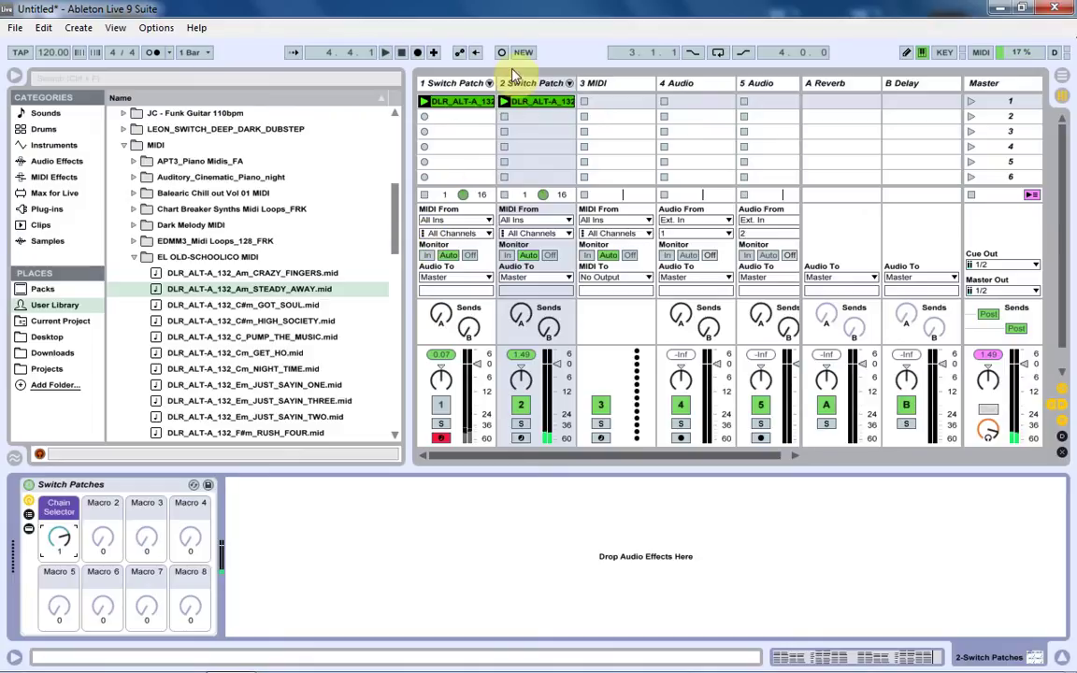
pyautogui.click(438, 83)
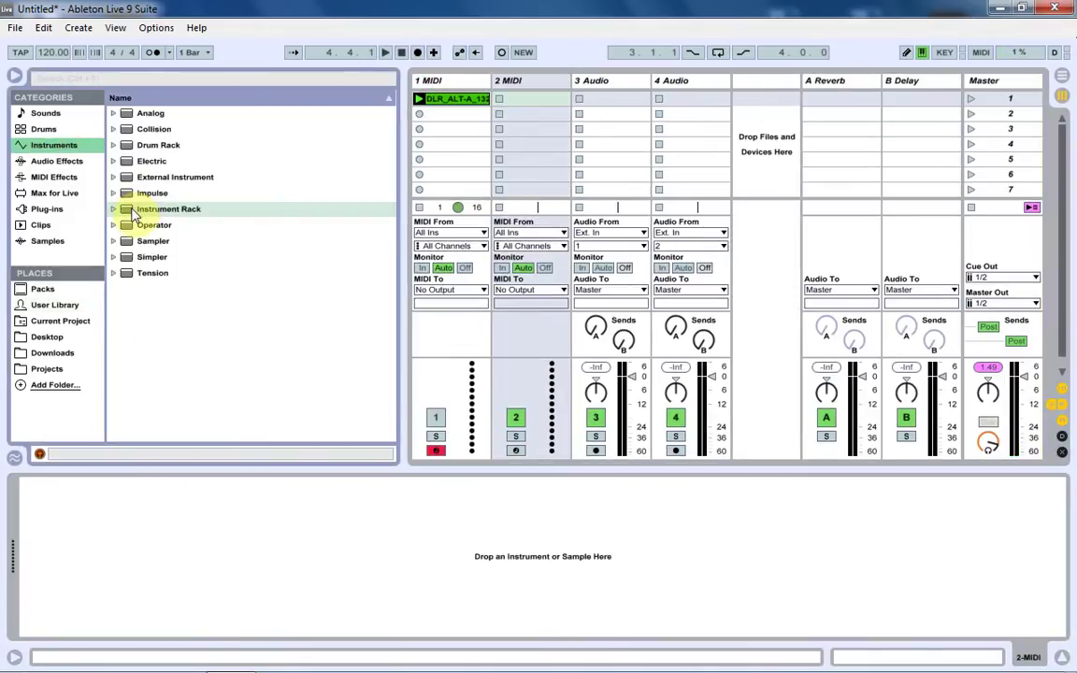
# Step: Add an Instrument Rack to the second MIDI track, show its chain list and load Massive as two chains
pyautogui.moveTo(133, 213); pyautogui.dragTo(193, 573)
pyautogui.click(29, 514)
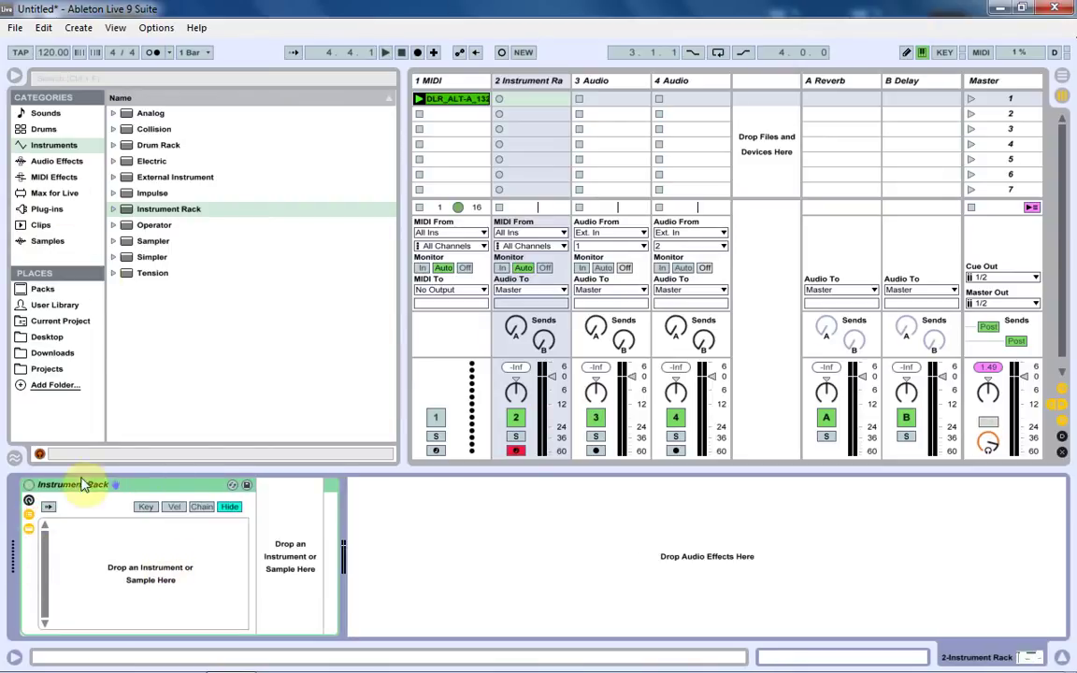
pyautogui.click(47, 208)
pyautogui.moveTo(150, 434); pyautogui.dragTo(142, 561)
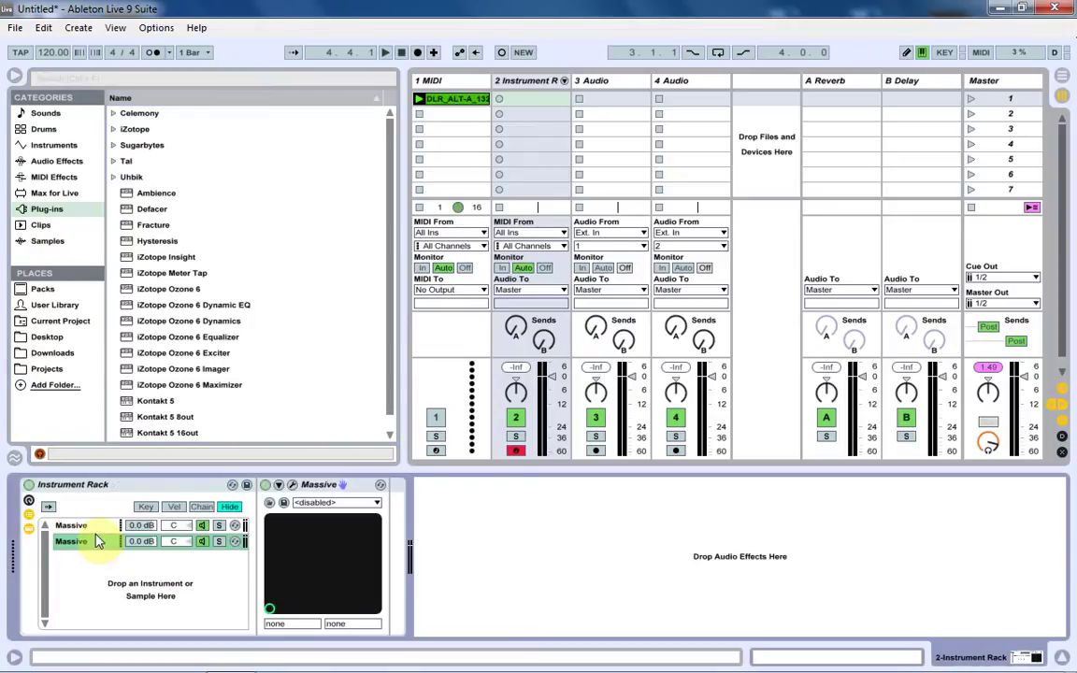
# Step: Open the second chain's Massive editor, choose the preset 008 - NICKY ROMERO - LEAD in its browser and close the editor
pyautogui.click(97, 528)
pyautogui.click(95, 543)
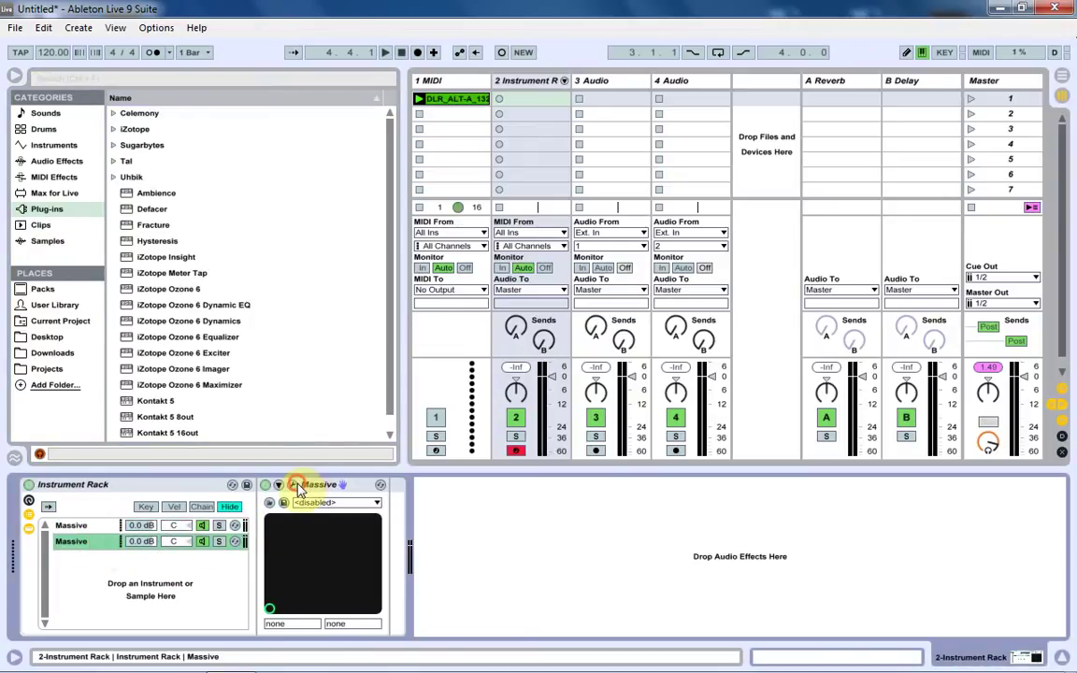
pyautogui.click(296, 485)
pyautogui.click(736, 114)
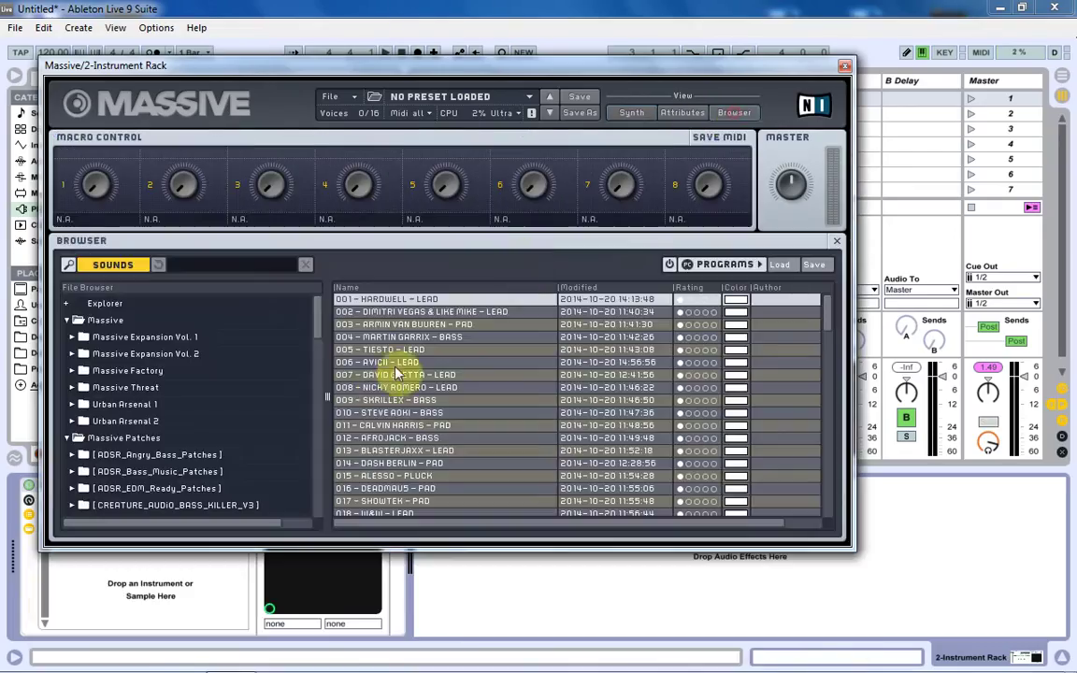
pyautogui.click(375, 387)
pyautogui.click(844, 68)
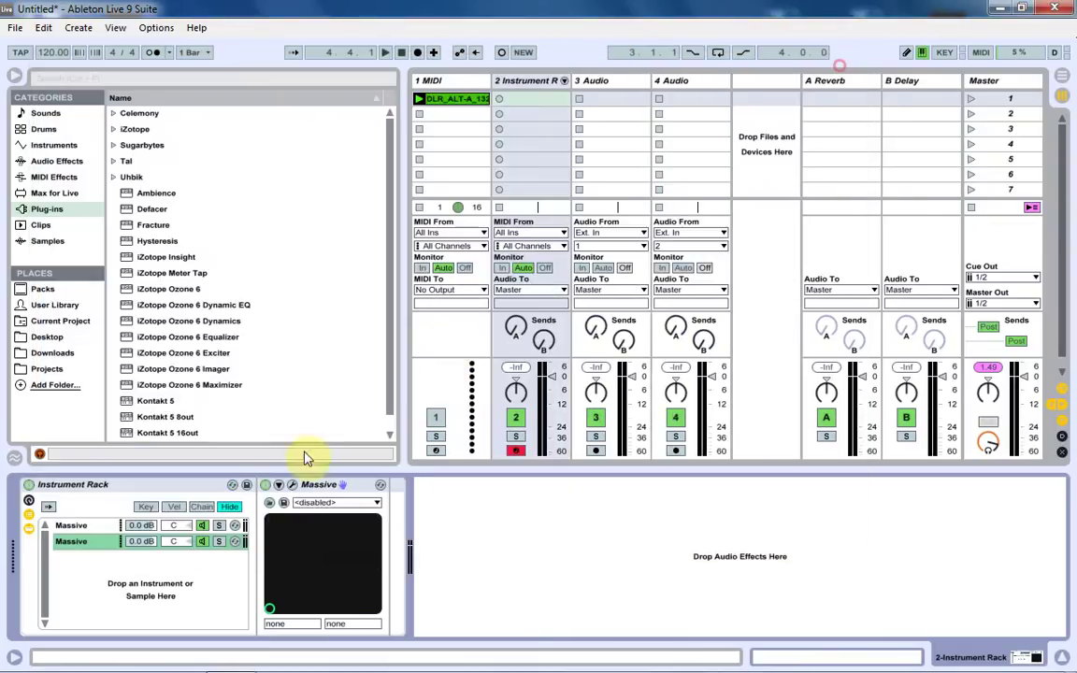
# Step: Audition each Massive chain alone by soloing the first and then the second while playing track 2's clip
pyautogui.click(218, 526)
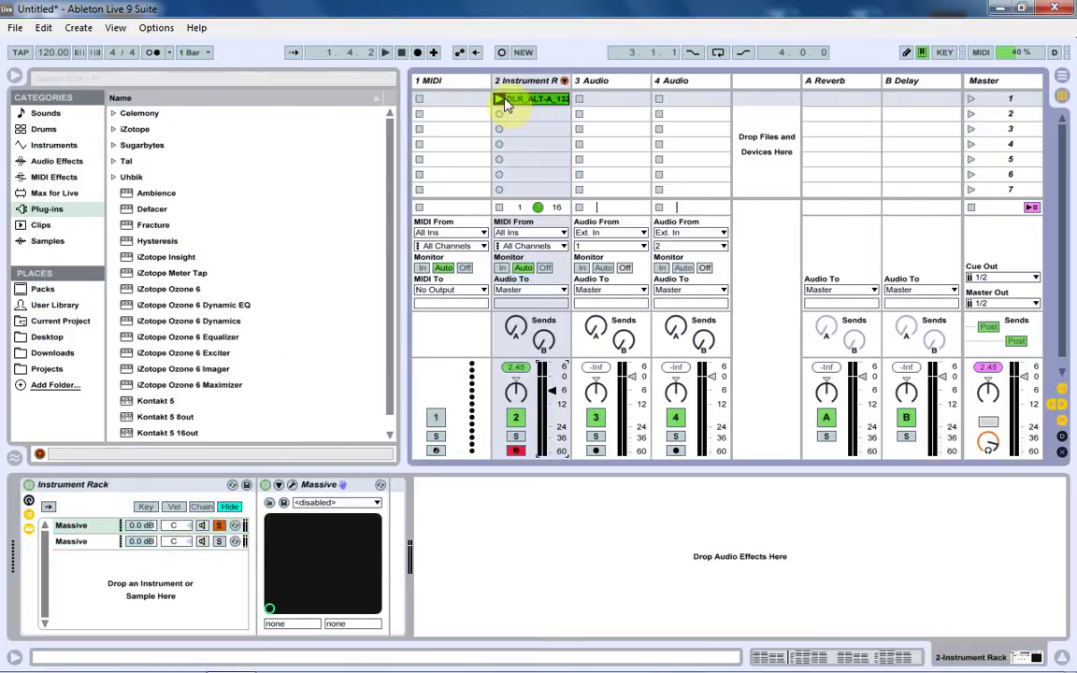
pyautogui.click(502, 101)
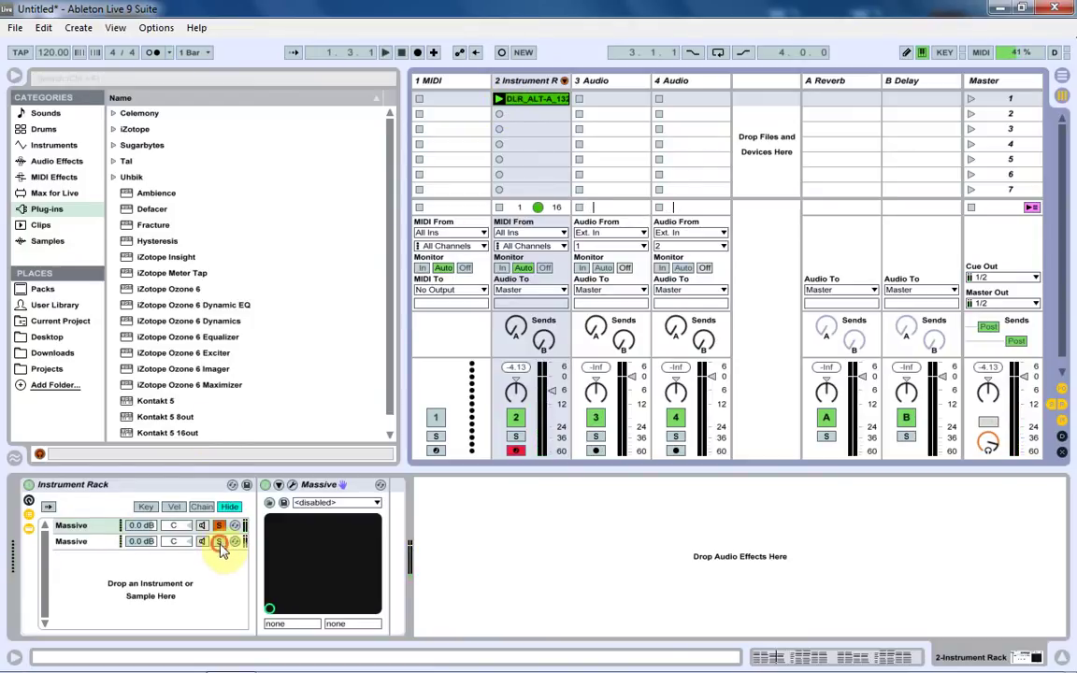
pyautogui.click(219, 542)
pyautogui.click(500, 99)
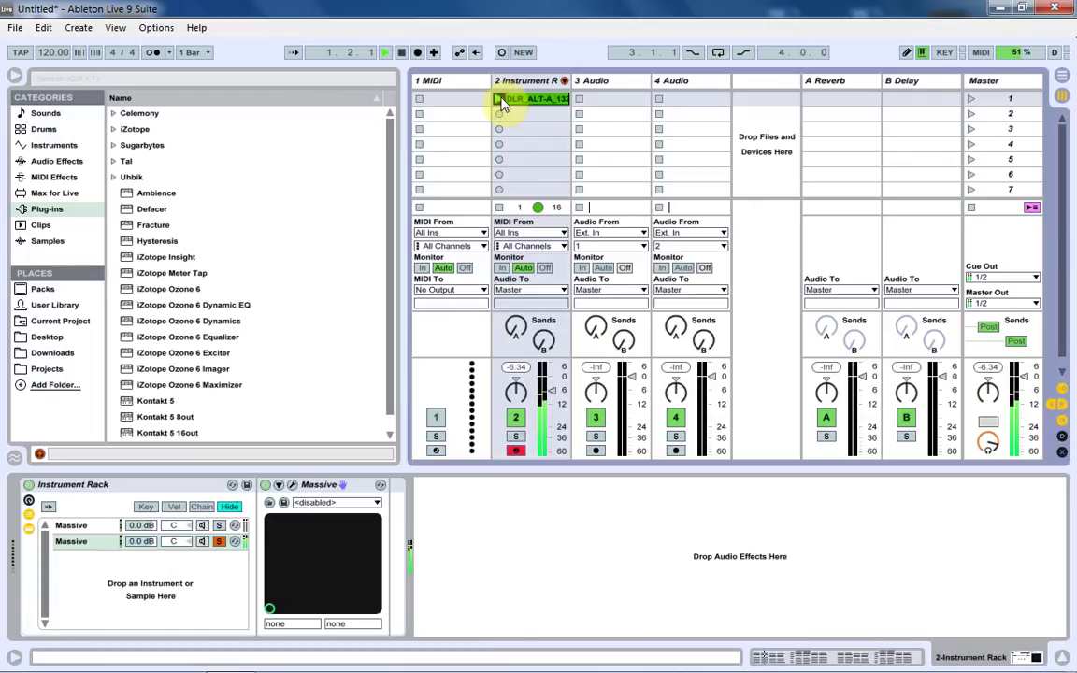
# Step: Show the rack's macro controls and chain zone editor, and extend the first Massive chain's zone to span 0 to 127
pyautogui.click(29, 502)
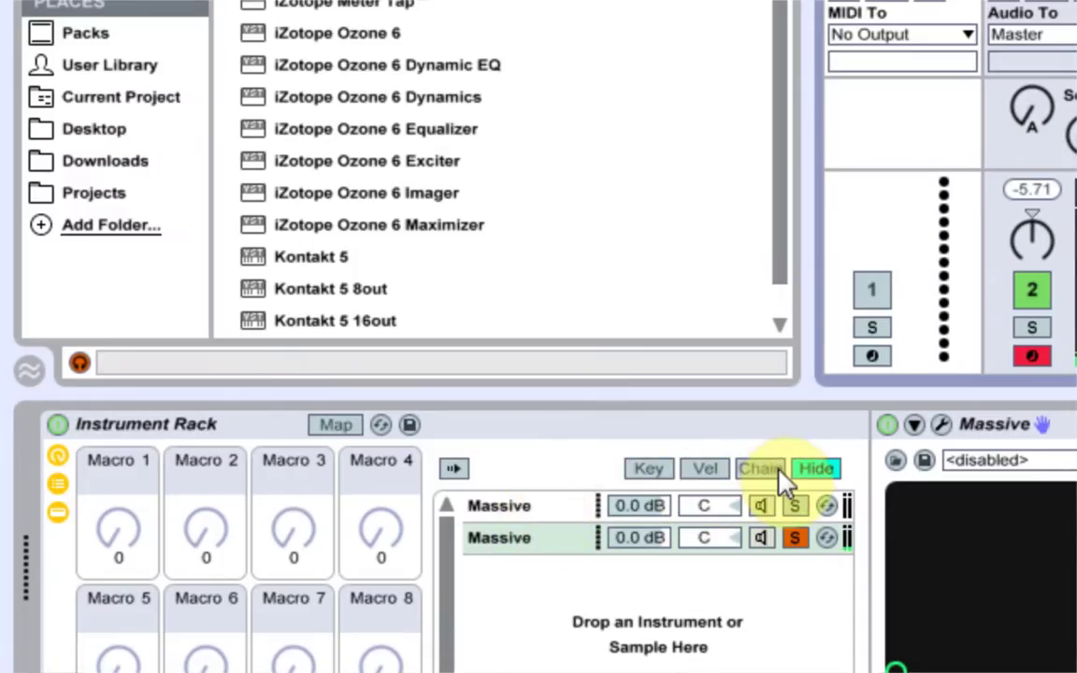
pyautogui.click(780, 482)
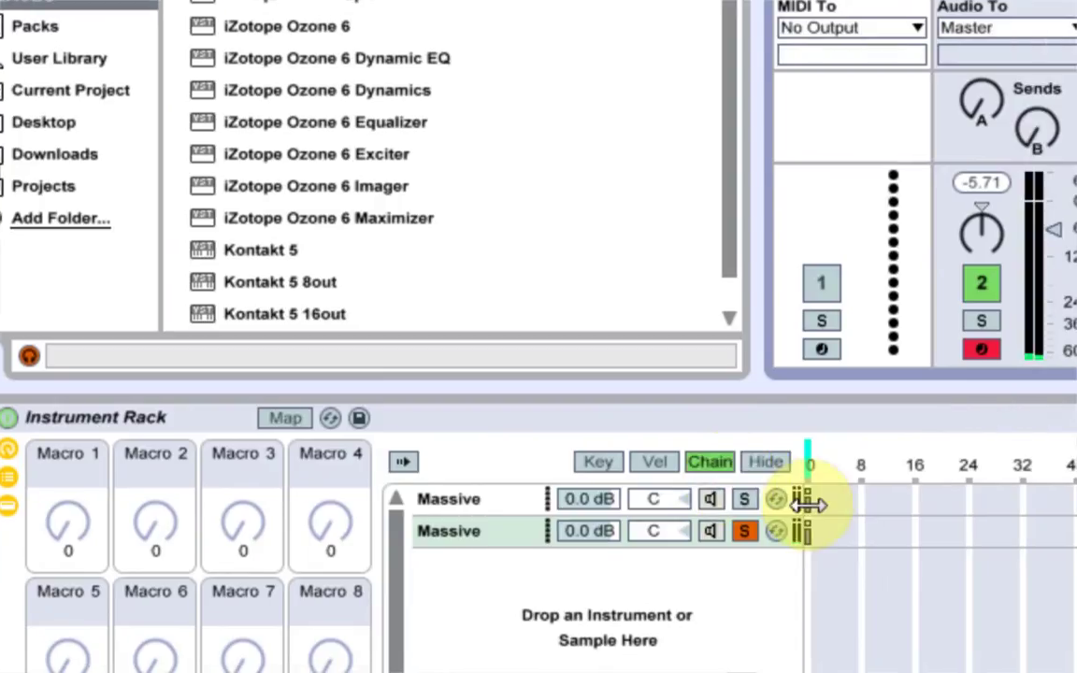
pyautogui.click(866, 507)
pyautogui.moveTo(804, 499); pyautogui.dragTo(1076, 498)
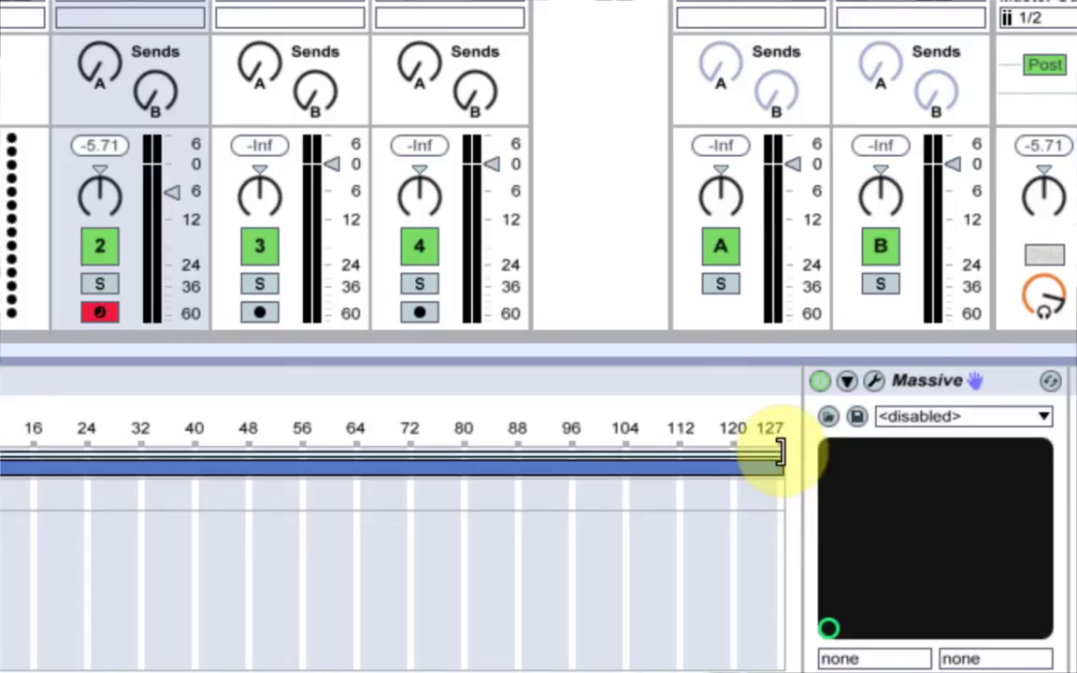
# Step: Fade out the first Massive chain's zone gradually over the whole range from 0 to 127
pyautogui.moveTo(781, 453); pyautogui.dragTo(107, 479)
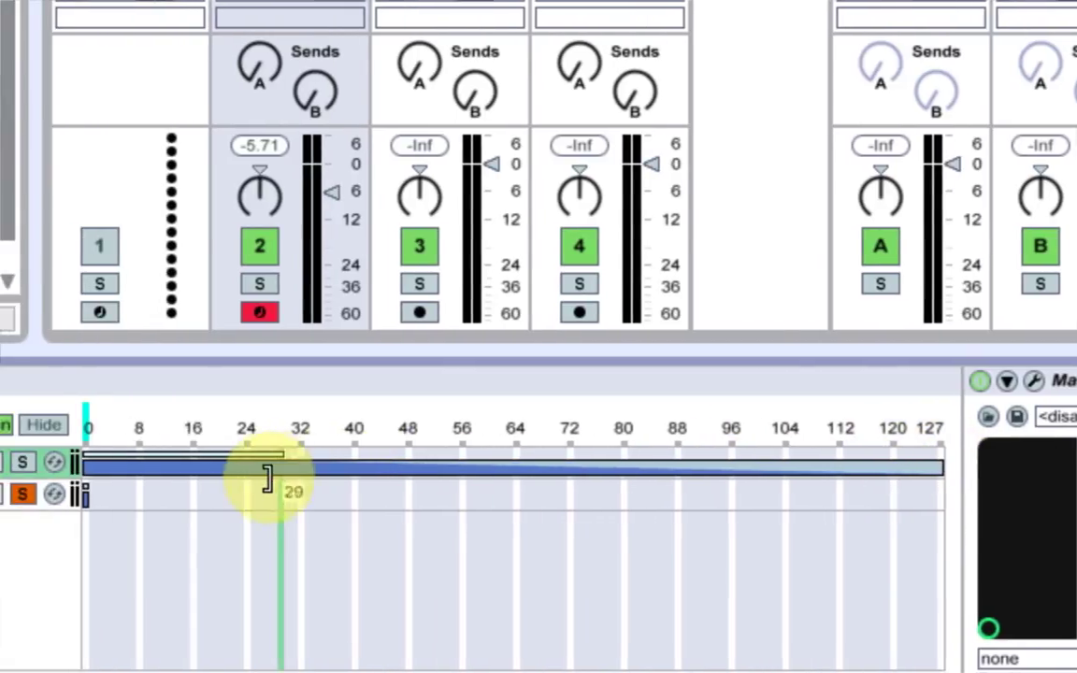
pyautogui.moveTo(269, 479); pyautogui.dragTo(60, 480)
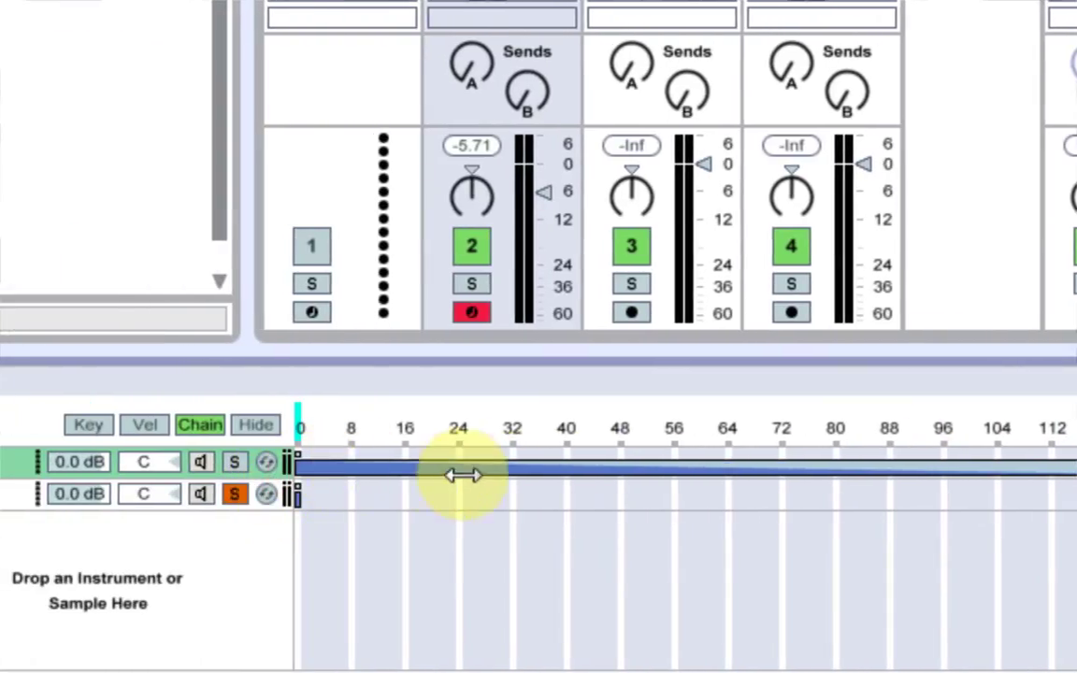
pyautogui.moveTo(463, 475); pyautogui.dragTo(1076, 477)
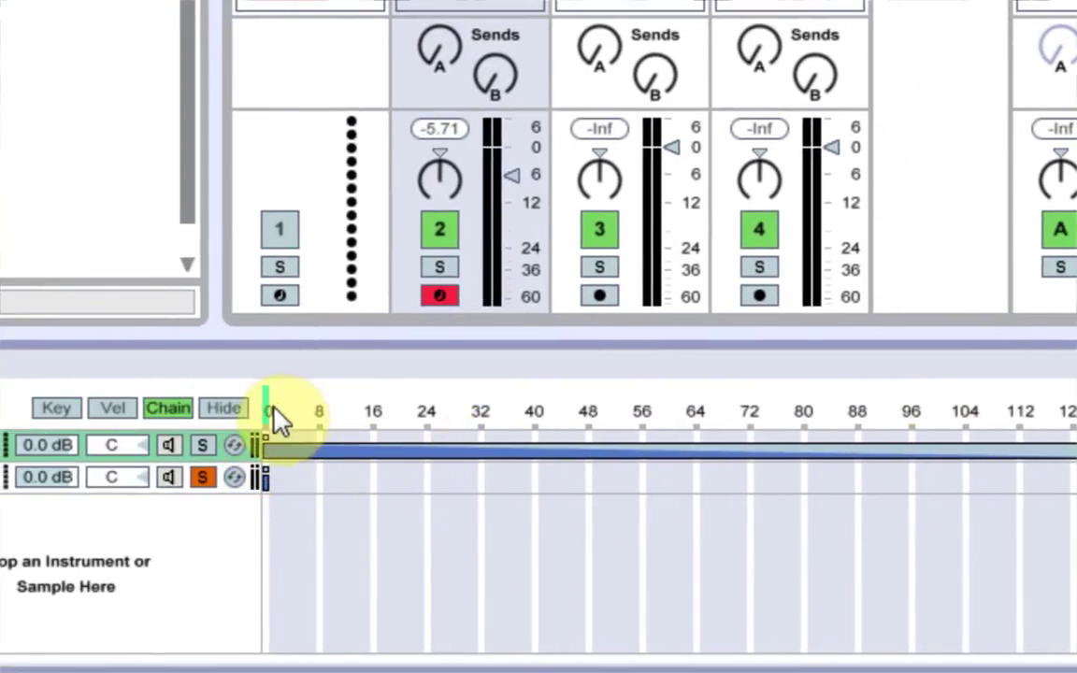
pyautogui.moveTo(266, 407); pyautogui.dragTo(387, 408)
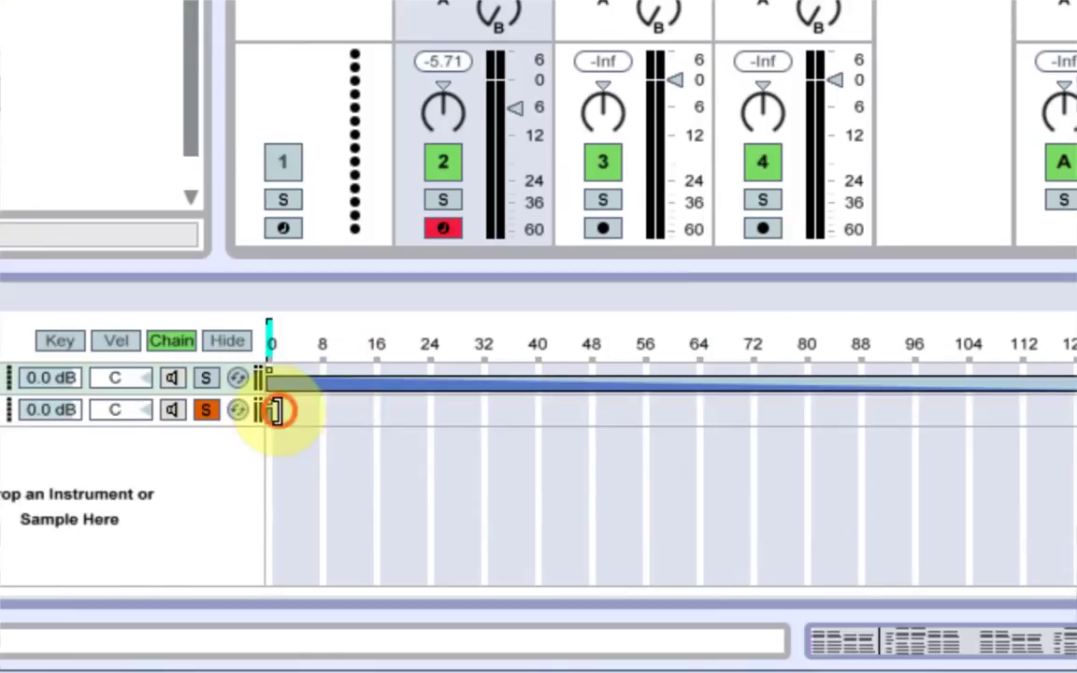
# Step: Extend the second Massive chain's zone to 127 and fade it in over the whole range from 0 to 127
pyautogui.moveTo(281, 409); pyautogui.dragTo(846, 404)
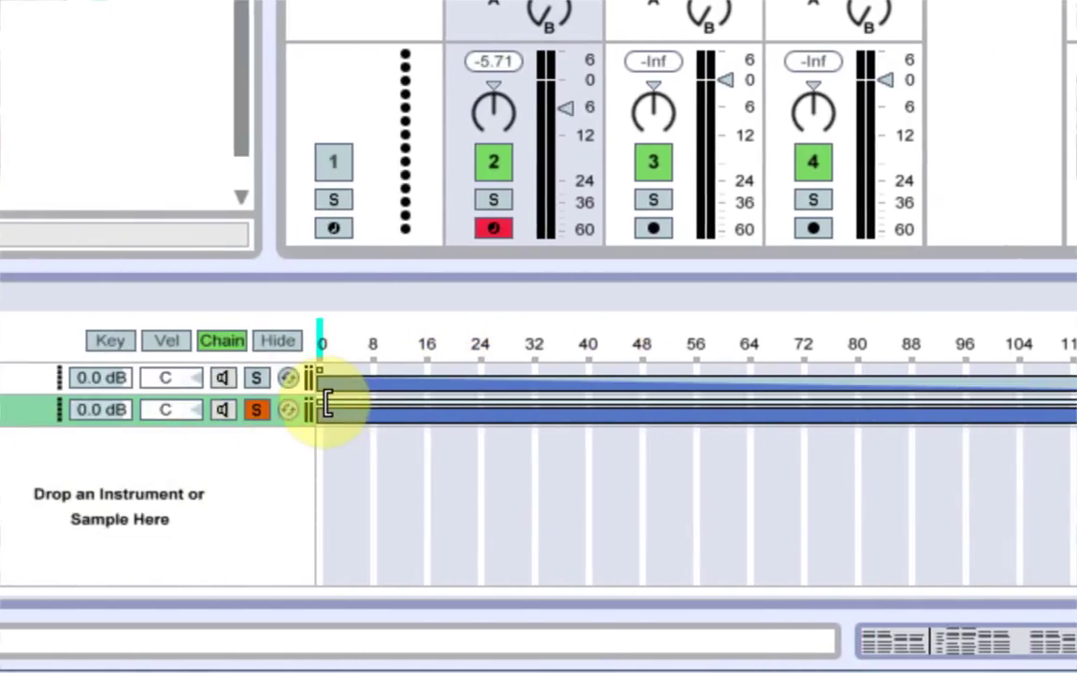
pyautogui.moveTo(327, 403); pyautogui.dragTo(814, 404)
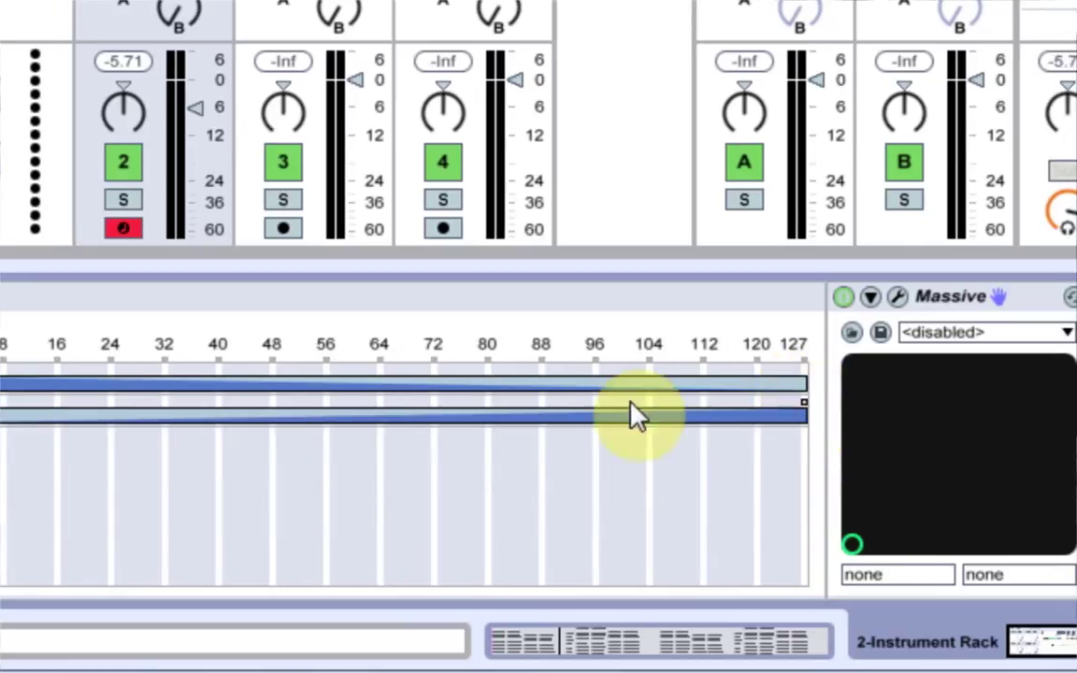
pyautogui.click(374, 348)
pyautogui.click(377, 348)
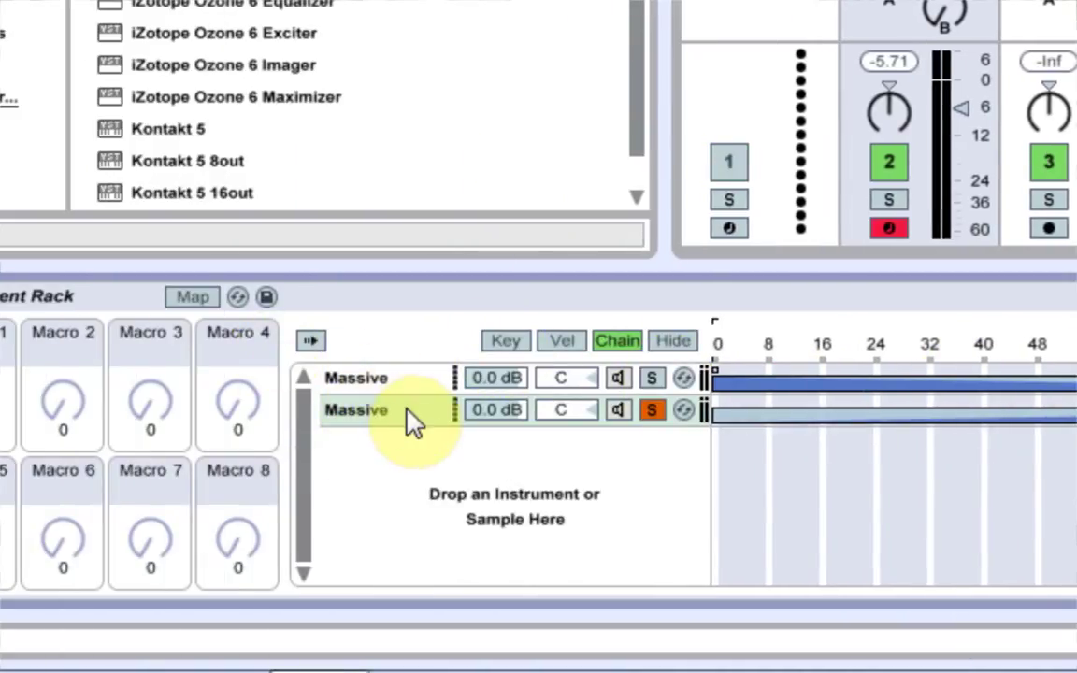
# Step: Return the chain selector to 0, map it to Macro 1, and sweep that macro to audition the crossfade
pyautogui.moveTo(748, 347); pyautogui.dragTo(721, 344)
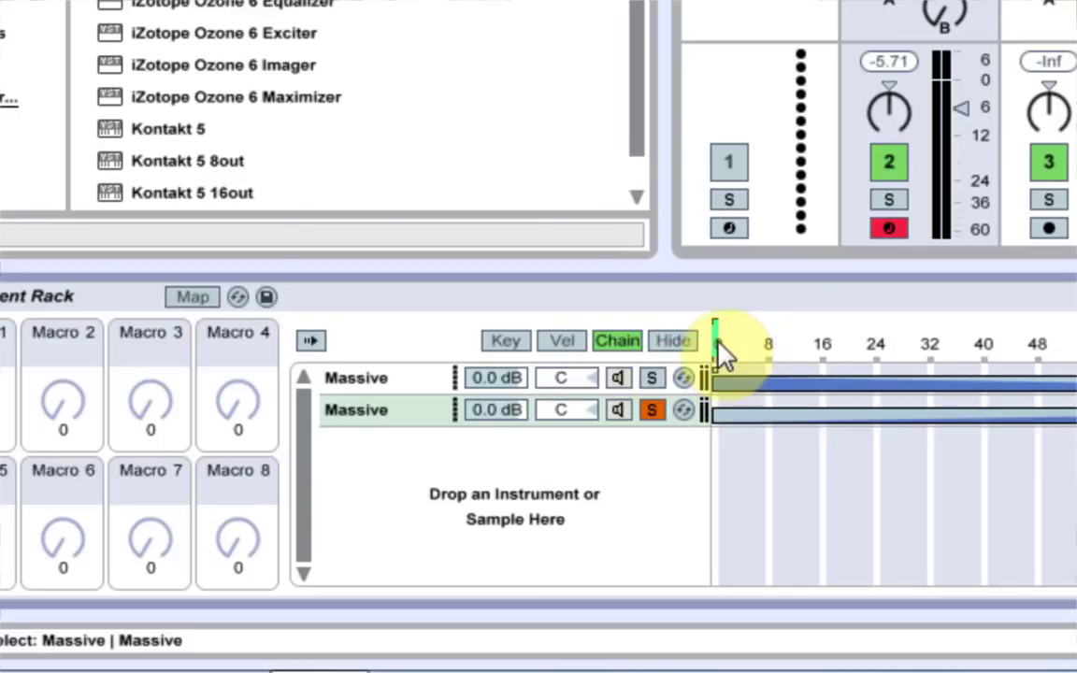
pyautogui.rightClick(720, 346)
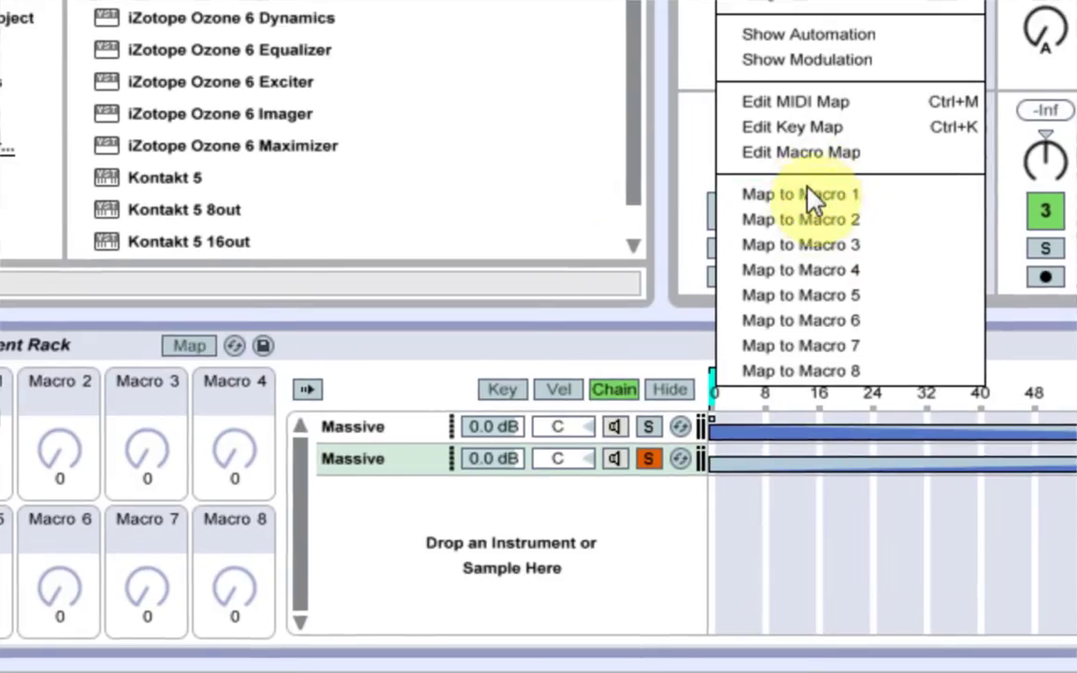
pyautogui.click(806, 147)
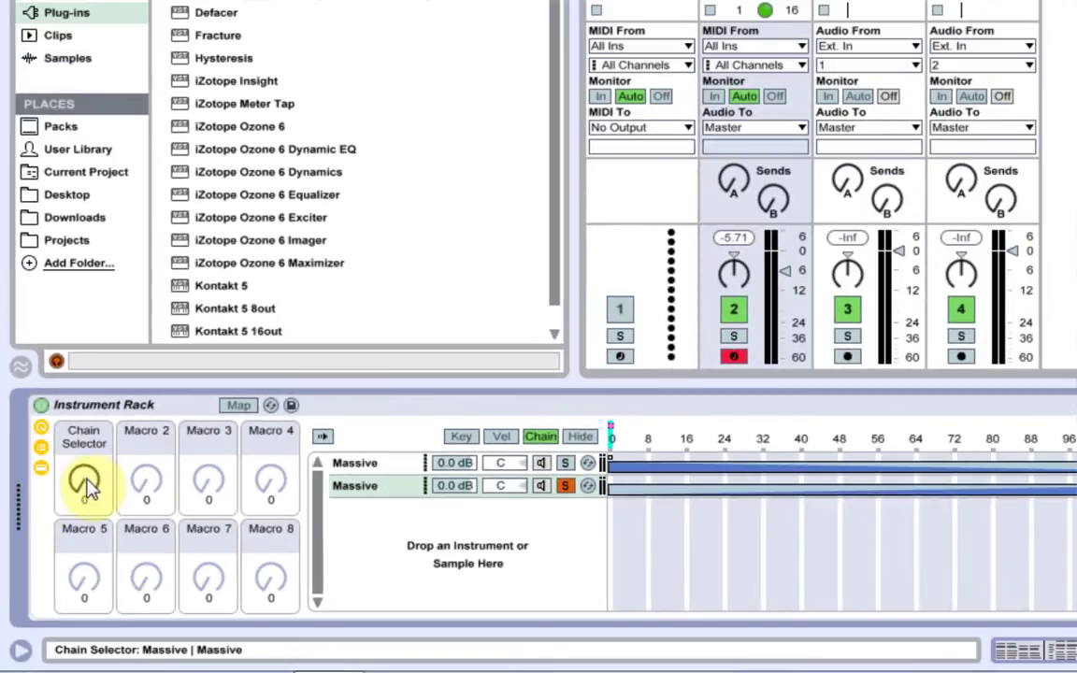
pyautogui.moveTo(84, 481)
pyautogui.mouseDown()
pyautogui.moveTo(84, 468)
pyautogui.moveTo(84, 560)
pyautogui.mouseUp()
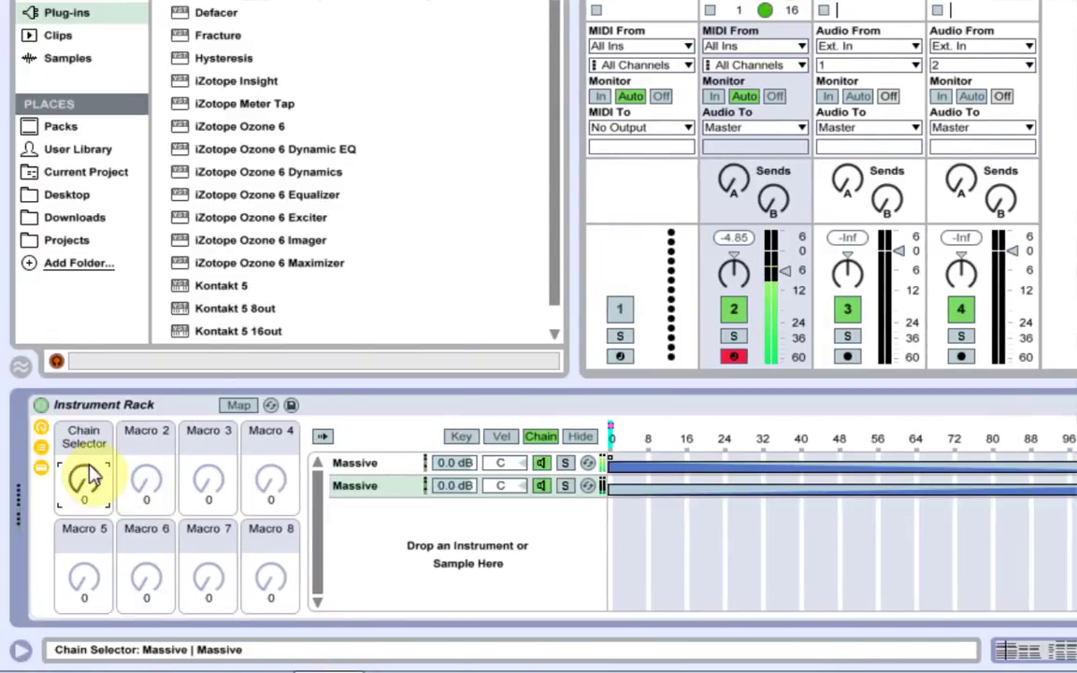
pyautogui.moveTo(91, 476)
pyautogui.mouseDown()
pyautogui.moveTo(84, 365)
pyautogui.moveTo(84, 481)
pyautogui.mouseUp()
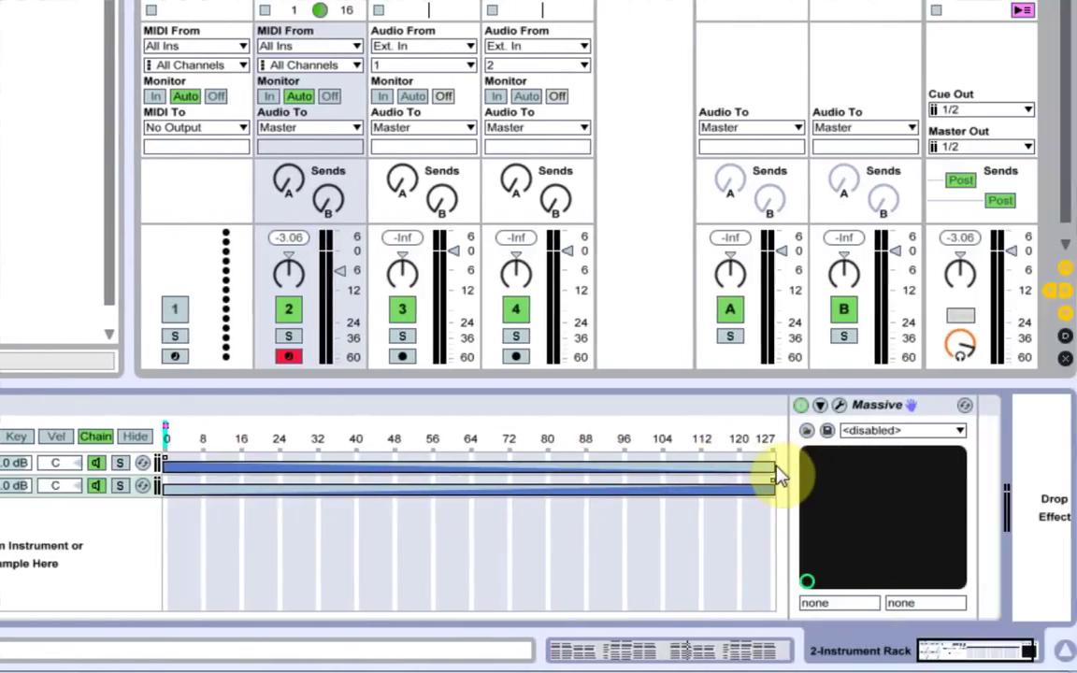
# Step: Shrink both chain zones to a single value, placing the first Massive chain at 0 and the second at 1
pyautogui.moveTo(983, 465); pyautogui.dragTo(950, 468)
pyautogui.moveTo(738, 467); pyautogui.dragTo(167, 468)
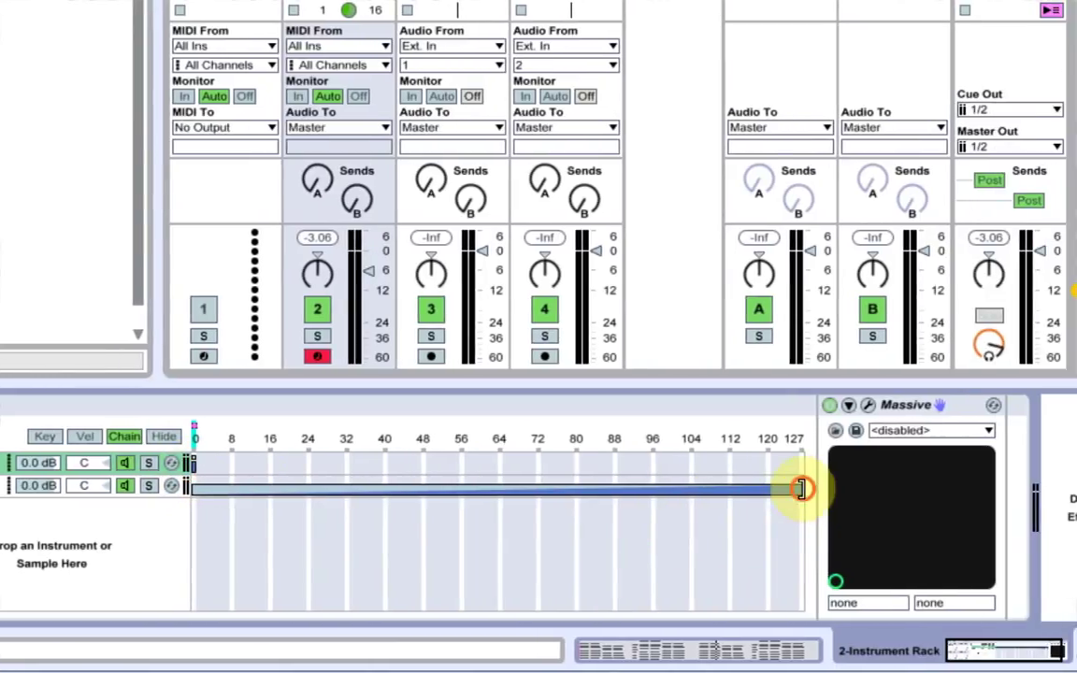
pyautogui.moveTo(803, 488); pyautogui.dragTo(218, 495)
pyautogui.moveTo(408, 491); pyautogui.dragTo(413, 478)
# Step: Set the Chain Selector macro mapping's maximum to 1 and leave macro mapping mode
pyautogui.click(394, 438)
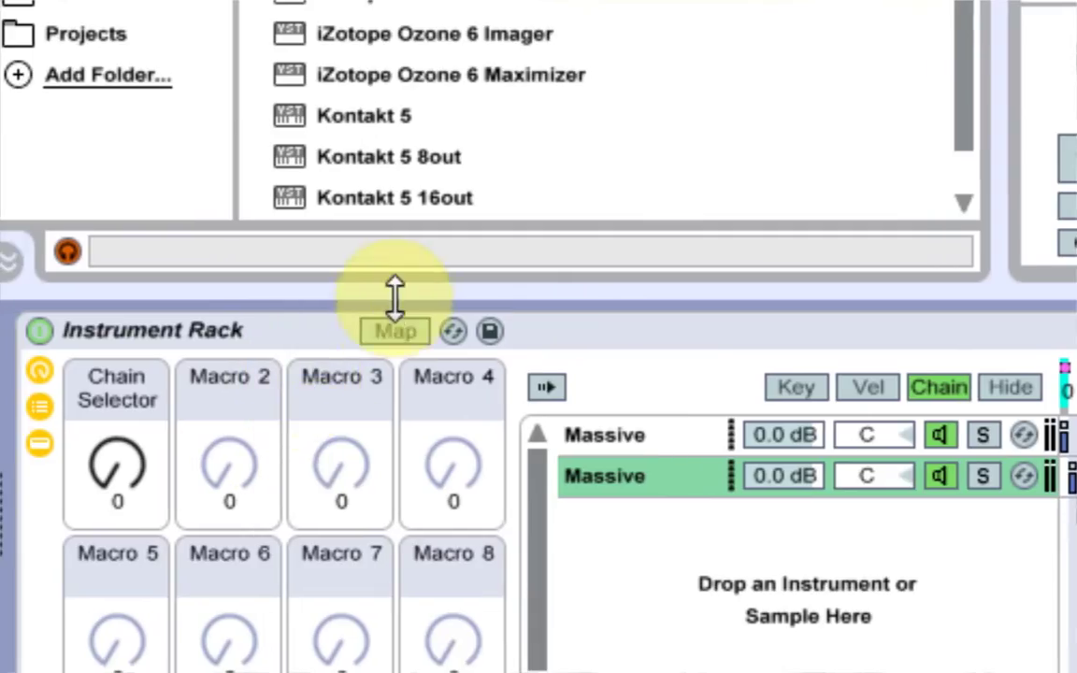
pyautogui.click(400, 337)
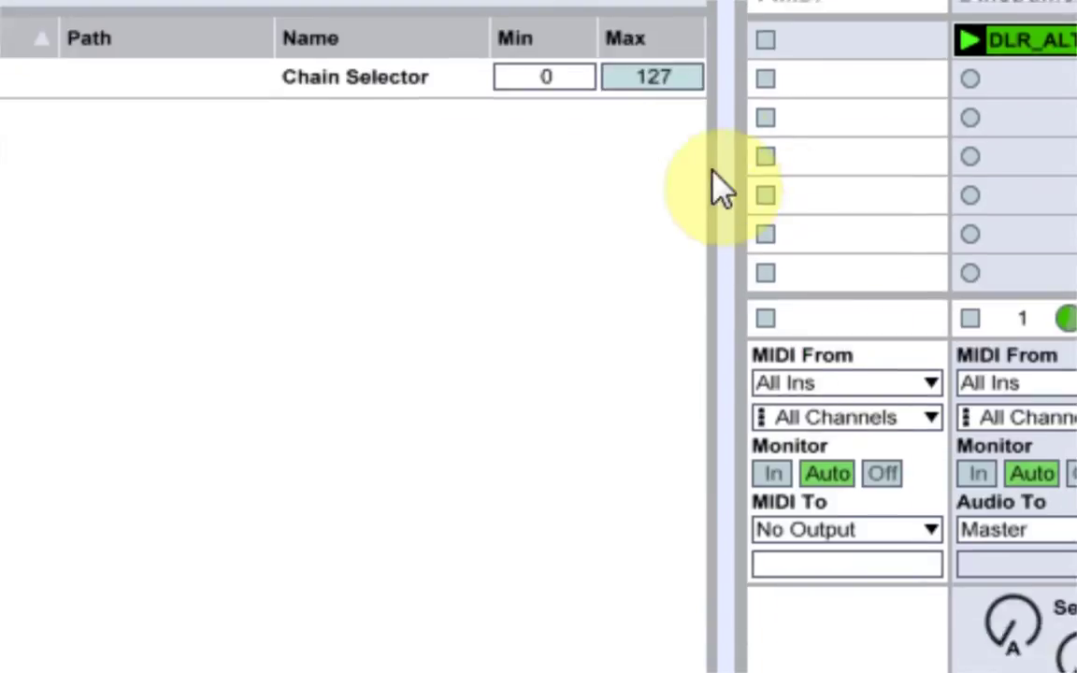
pyautogui.moveTo(661, 168); pyautogui.dragTo(661, 331)
pyautogui.click(162, 485)
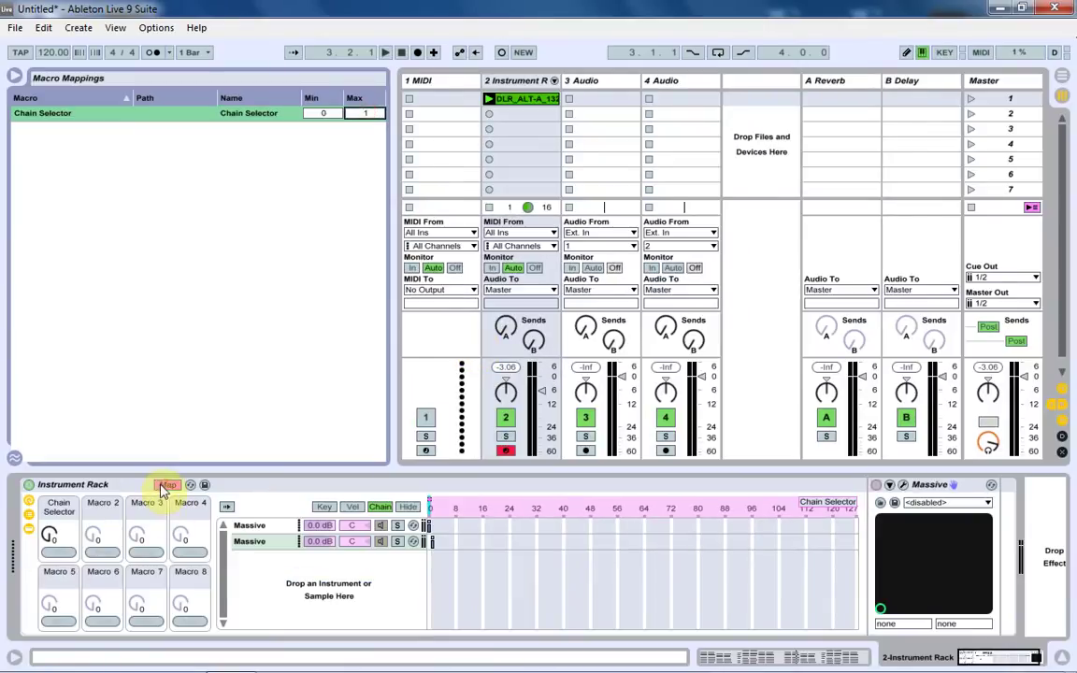
# Step: Play the clip while turning the rack's Chain Selector macro to audition the hard switch between the two Massive patches
pyautogui.click(54, 534)
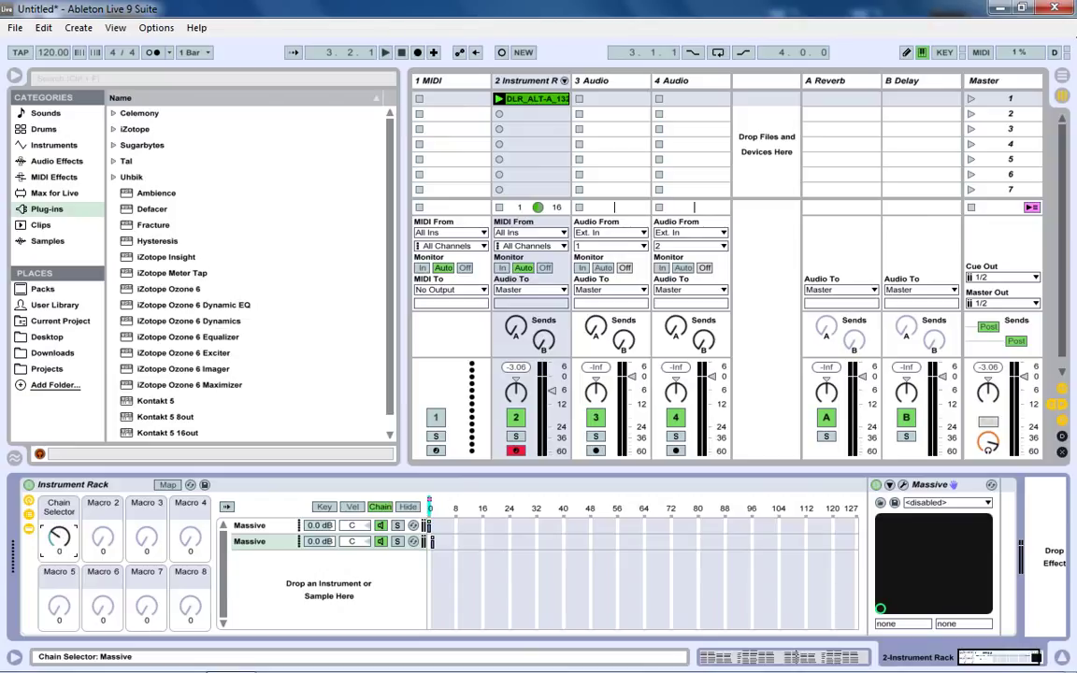
pyautogui.moveTo(62, 542)
pyautogui.mouseDown()
pyautogui.moveTo(62, 501)
pyautogui.moveTo(62, 545)
pyautogui.mouseUp()
pyautogui.press('space')
pyautogui.press('space')
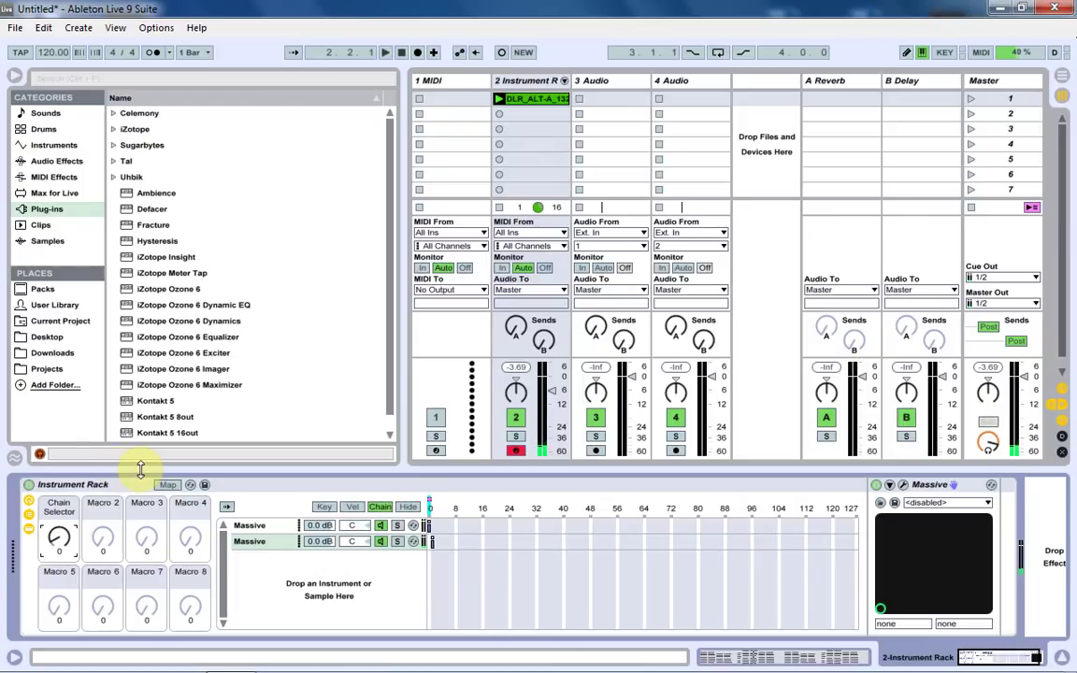